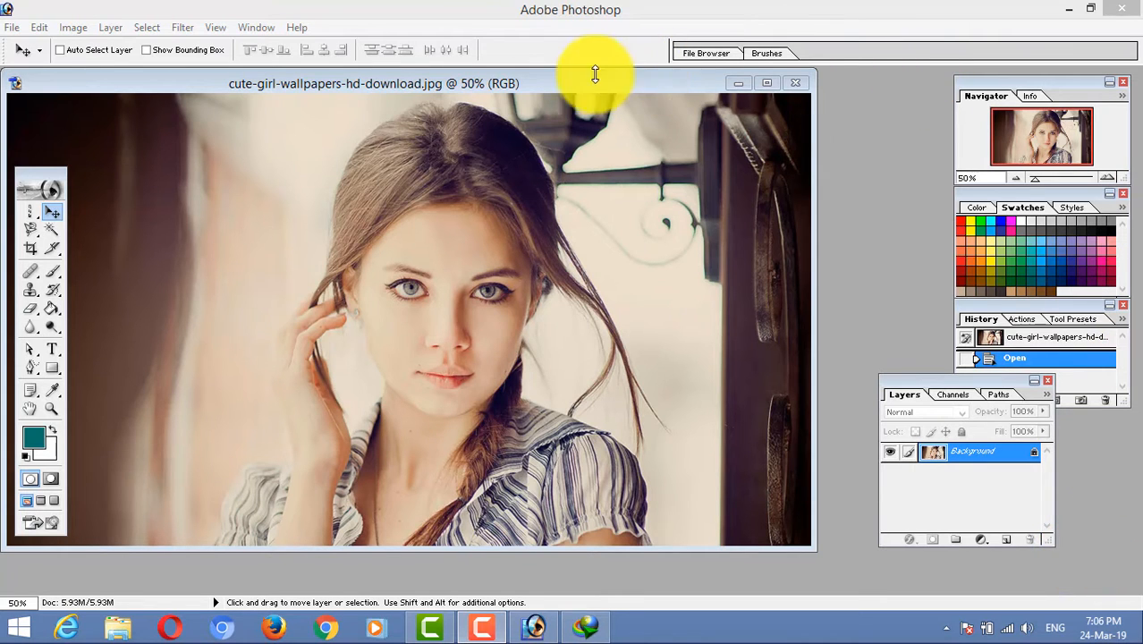
pyautogui.moveTo(521, 88); pyautogui.dragTo(682, 125)
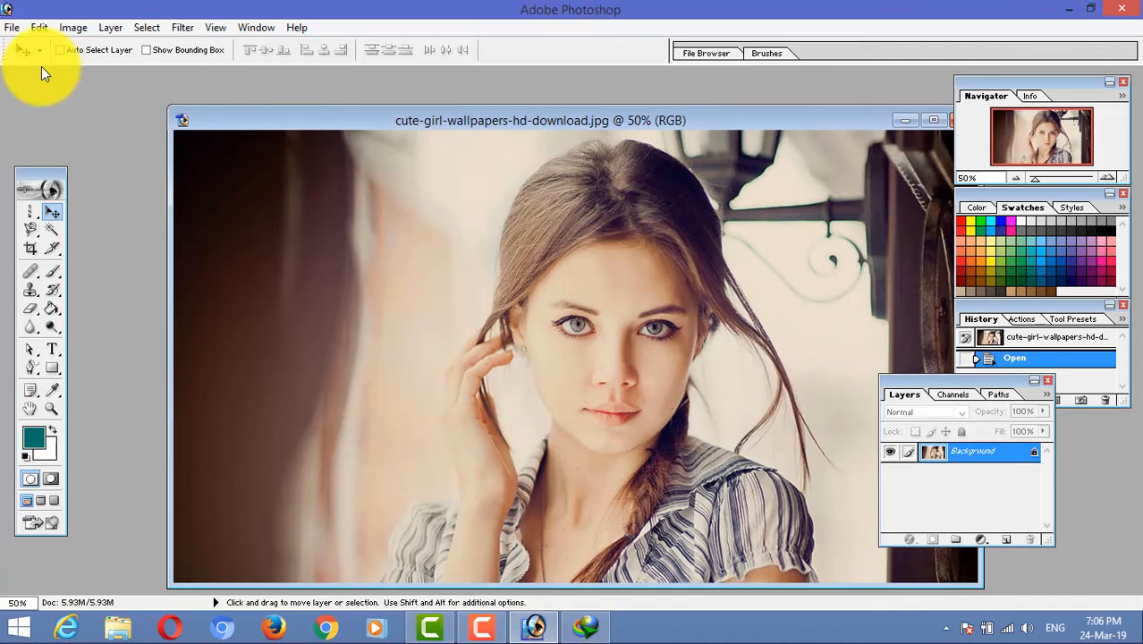
pyautogui.click(13, 28)
pyautogui.click(18, 45)
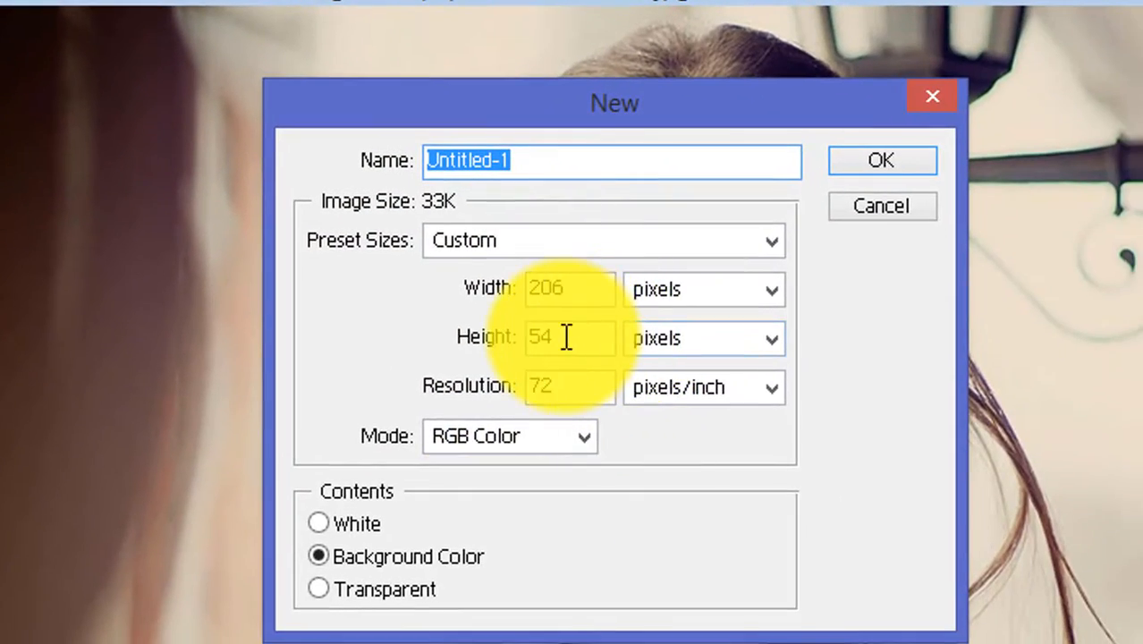
pyautogui.doubleClick(533, 340)
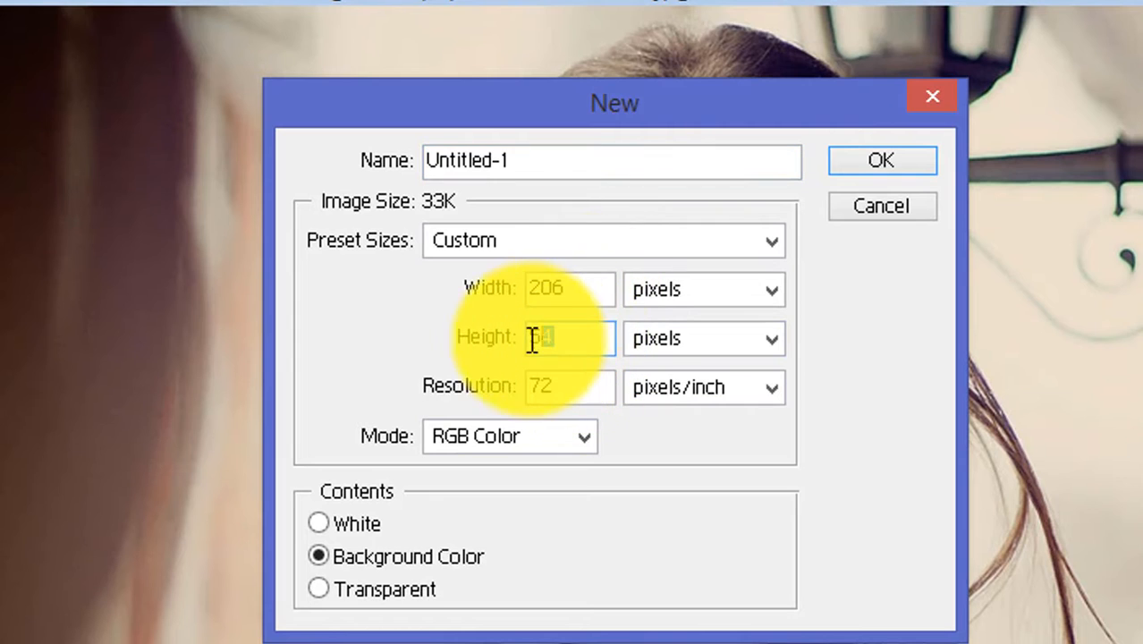
pyautogui.click(577, 292)
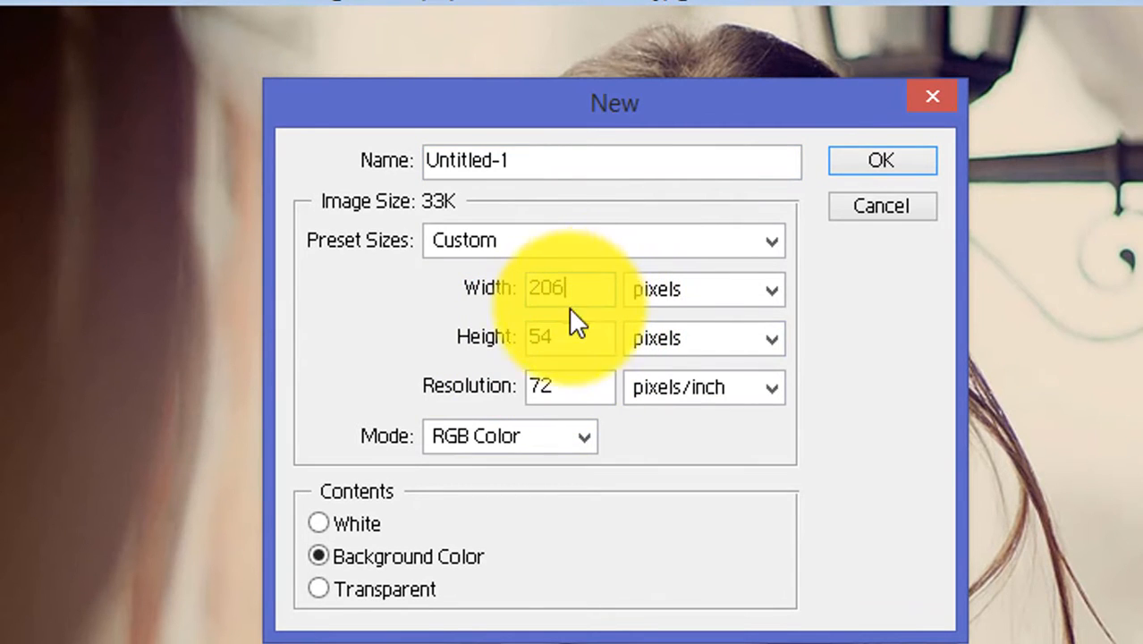
pyautogui.doubleClick(562, 335)
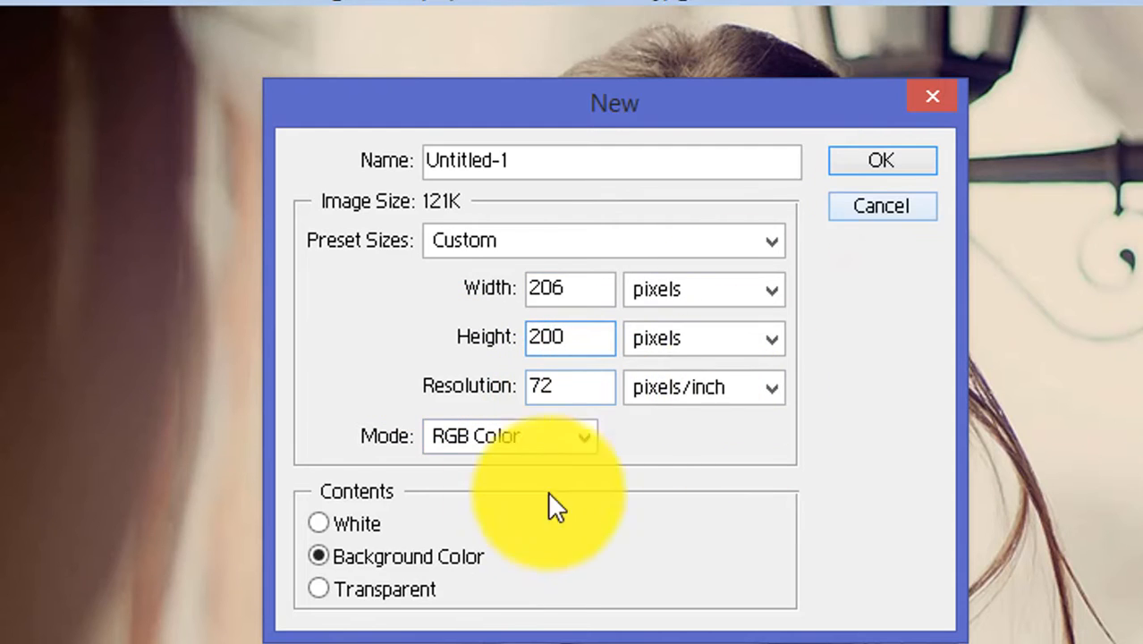
pyautogui.click(894, 163)
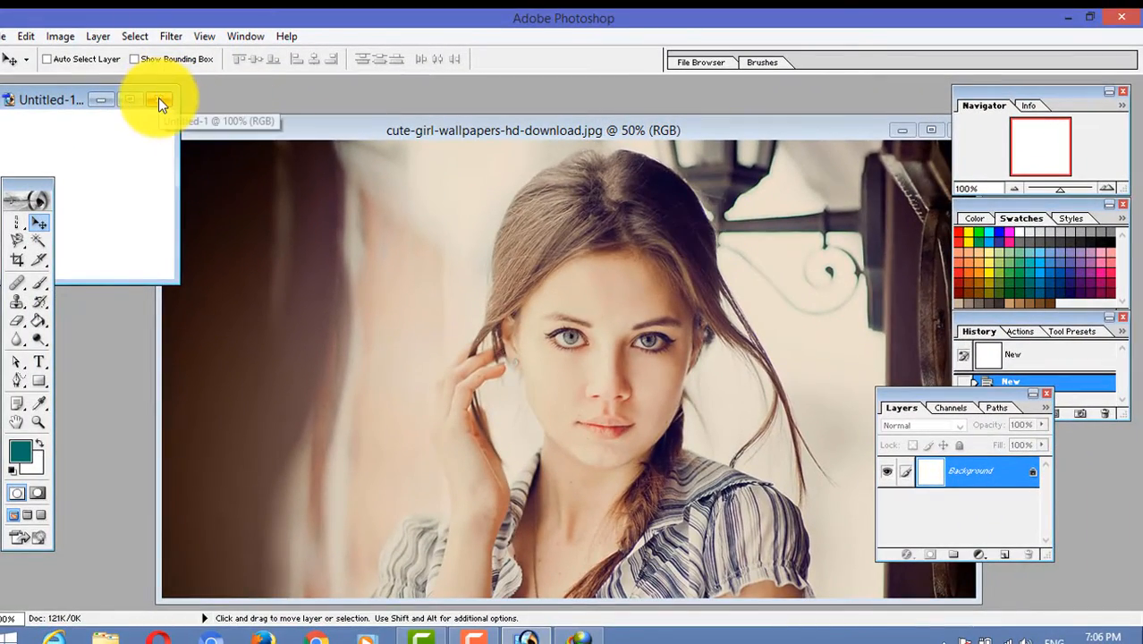
pyautogui.click(159, 98)
# Step: Create a new RGB document 800 pixels wide and 700 pixels high at 72 pixels/inch
pyautogui.click(7, 36)
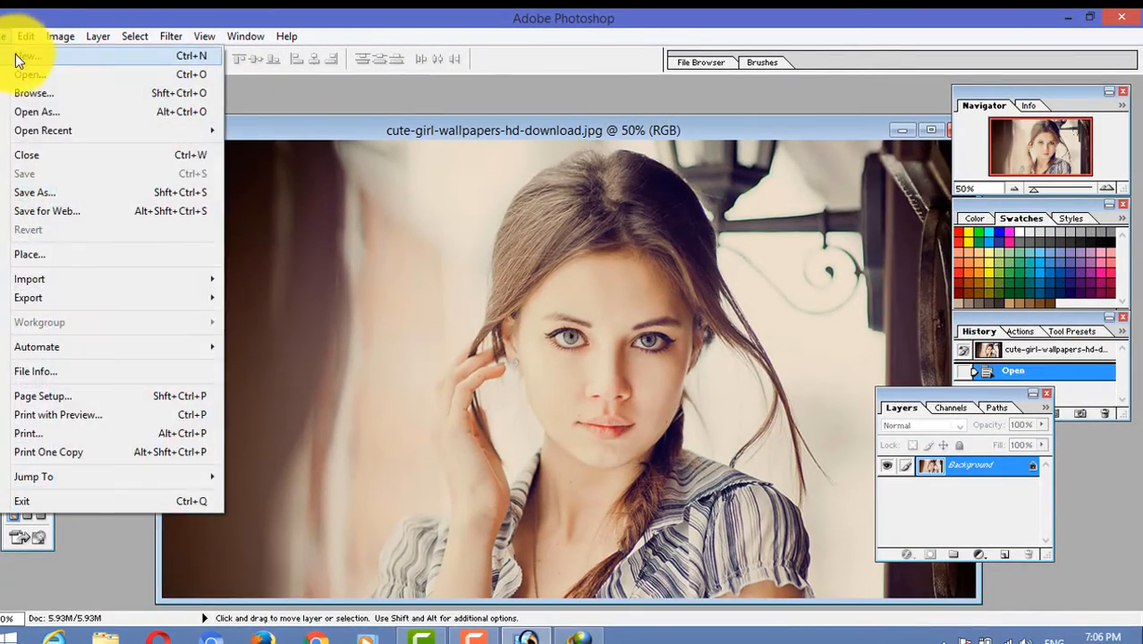
pyautogui.click(25, 55)
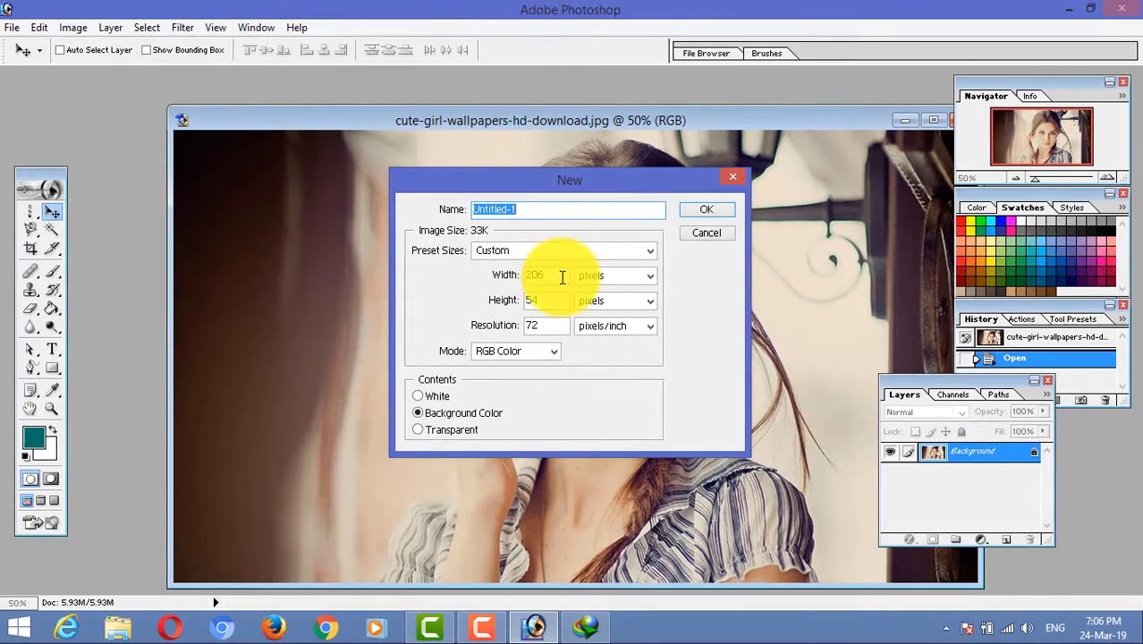
pyautogui.moveTo(563, 277); pyautogui.dragTo(490, 278)
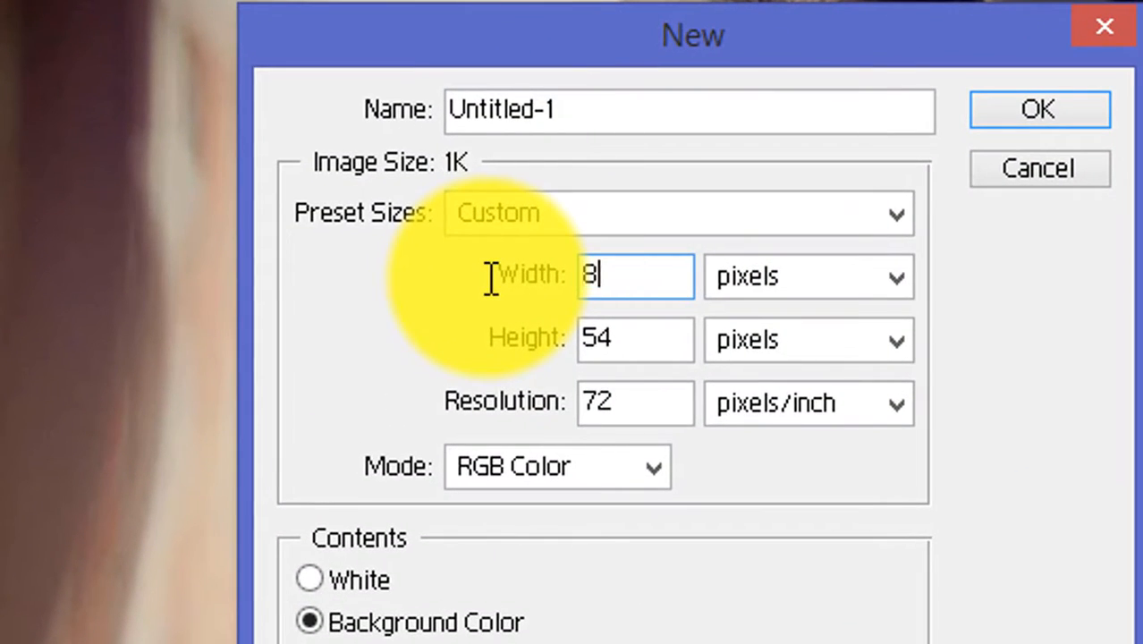
pyautogui.moveTo(635, 344); pyautogui.dragTo(505, 347)
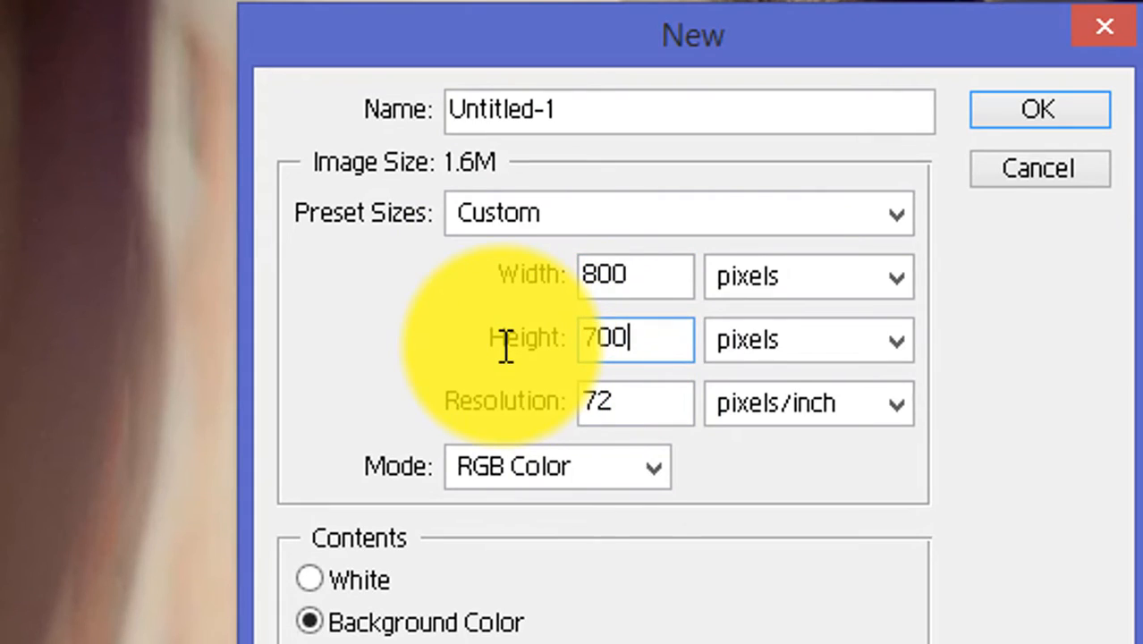
pyautogui.press('Return')
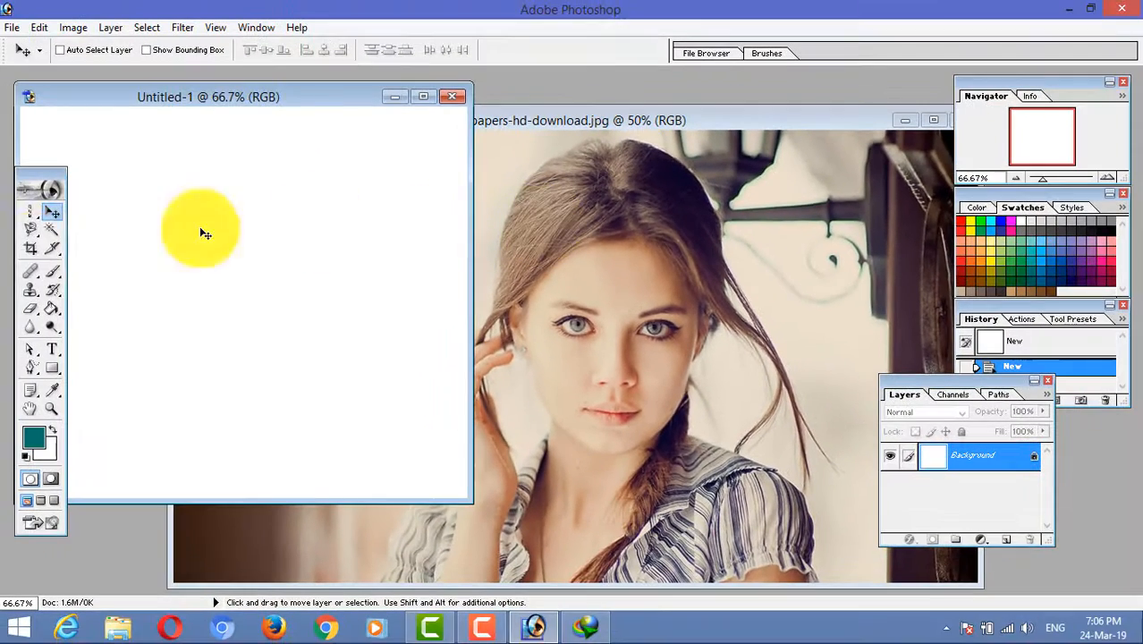
# Step: Select the woman's head in the photo with a rectangular marquee and copy it into the blank document with the Move tool
pyautogui.click(26, 217)
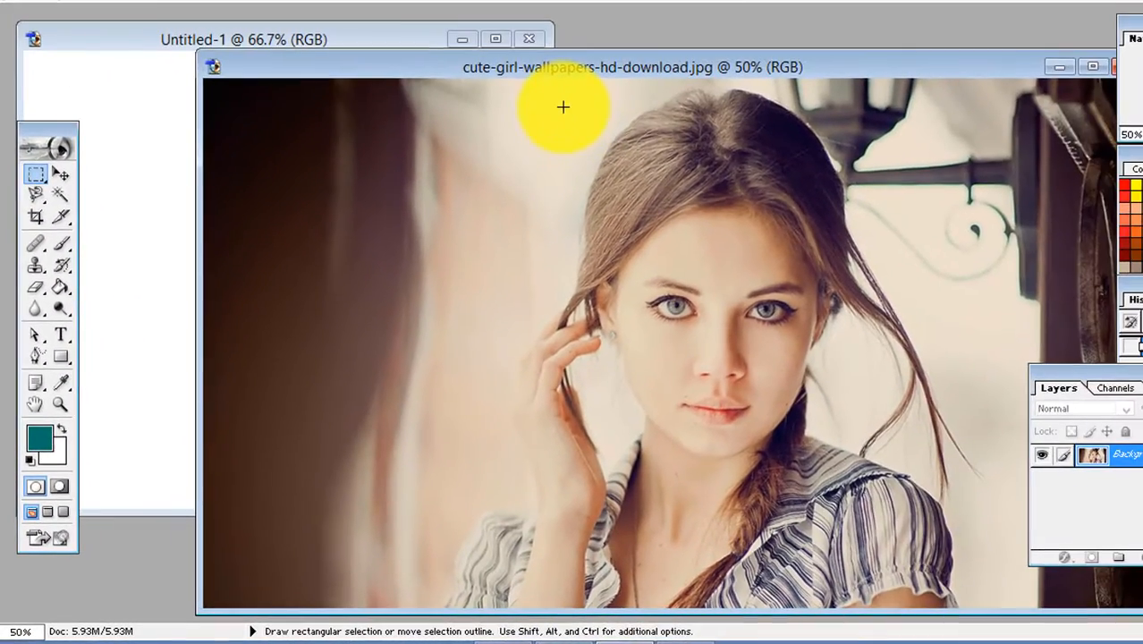
pyautogui.moveTo(619, 159); pyautogui.dragTo(852, 421)
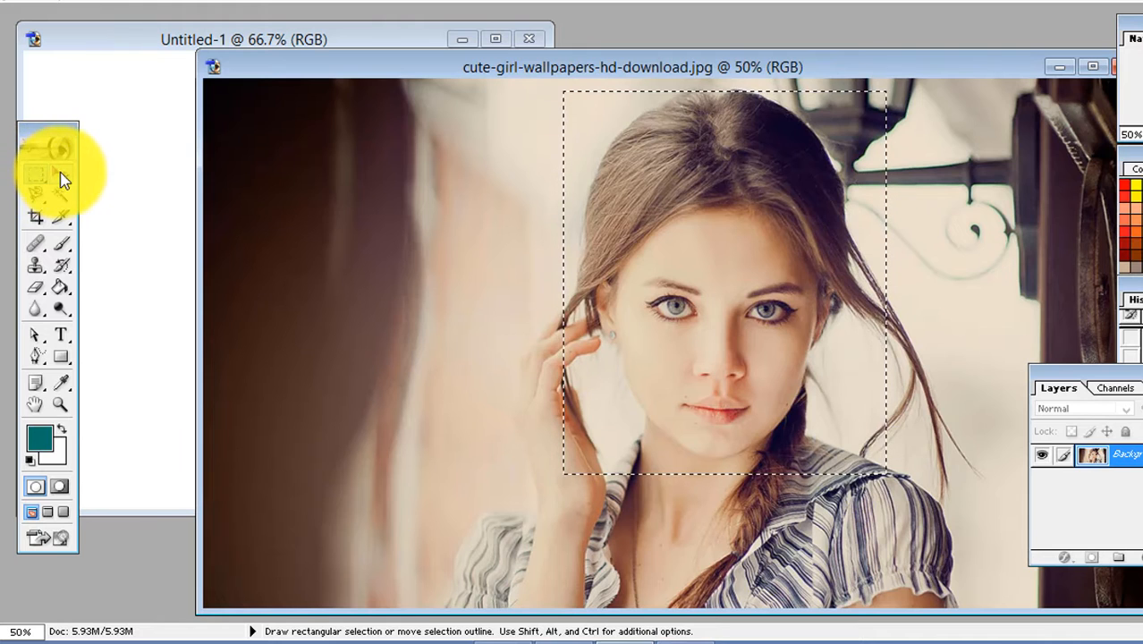
pyautogui.click(61, 174)
pyautogui.moveTo(625, 268); pyautogui.dragTo(170, 251)
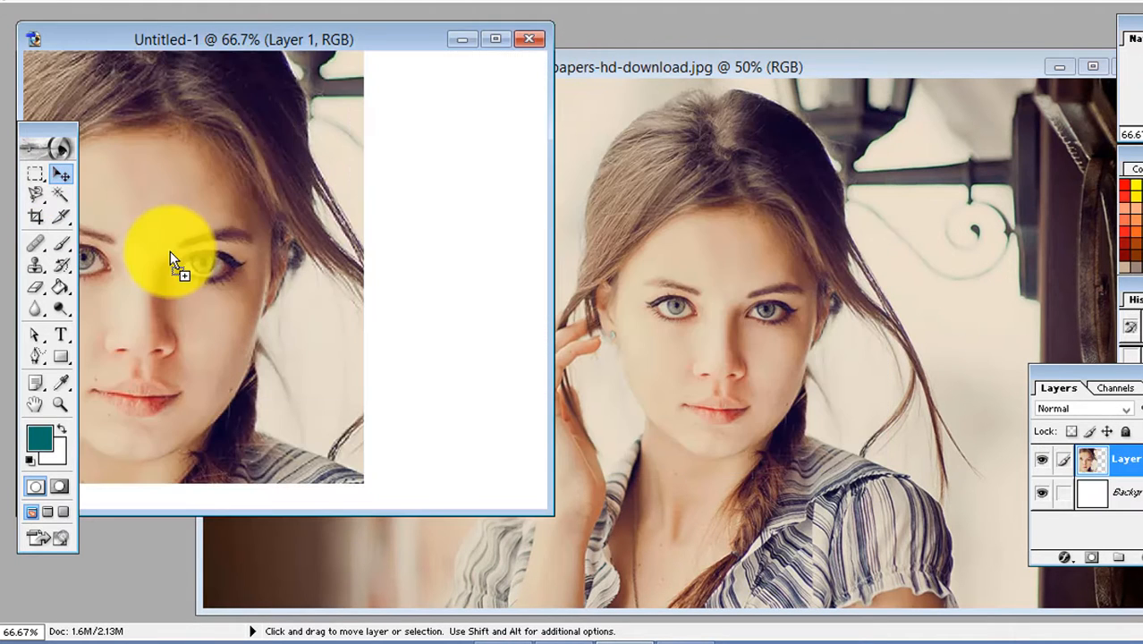
# Step: Position the copied portrait near the middle of the new canvas, and move the document window clear of the toolbox
pyautogui.moveTo(171, 263); pyautogui.dragTo(388, 216)
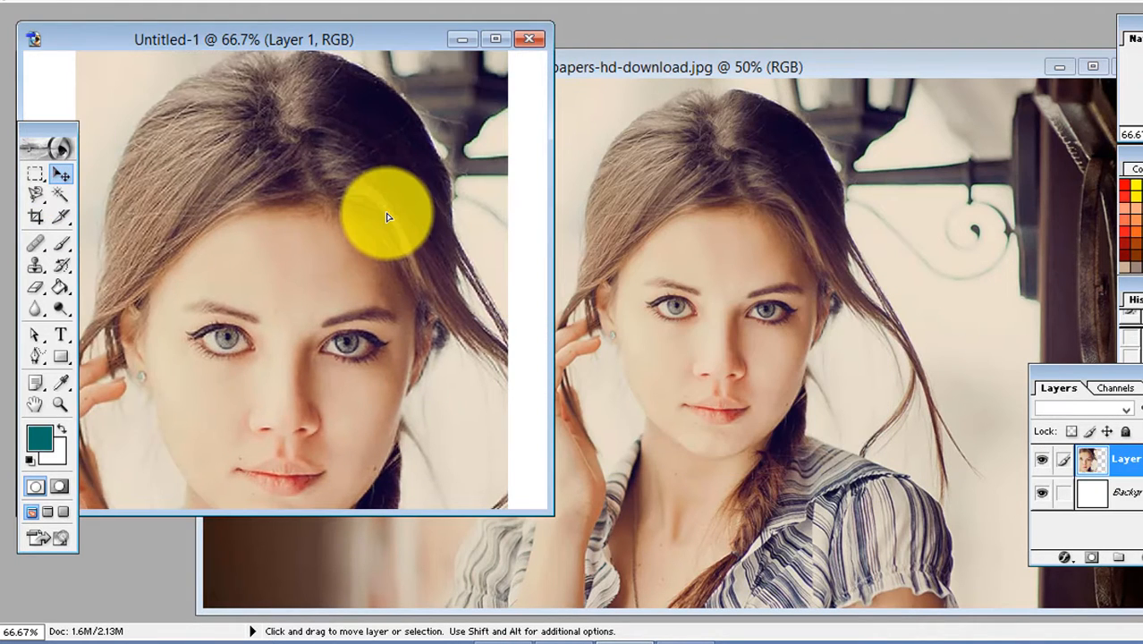
pyautogui.moveTo(344, 171); pyautogui.dragTo(306, 164)
pyautogui.moveTo(374, 40); pyautogui.dragTo(542, 63)
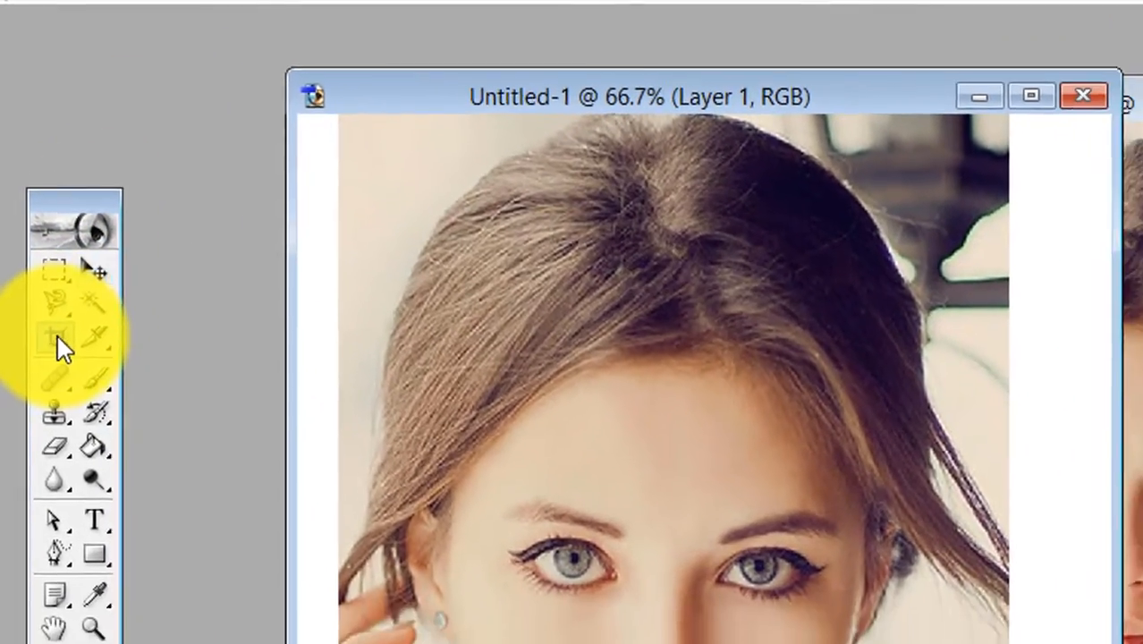
pyautogui.click(55, 338)
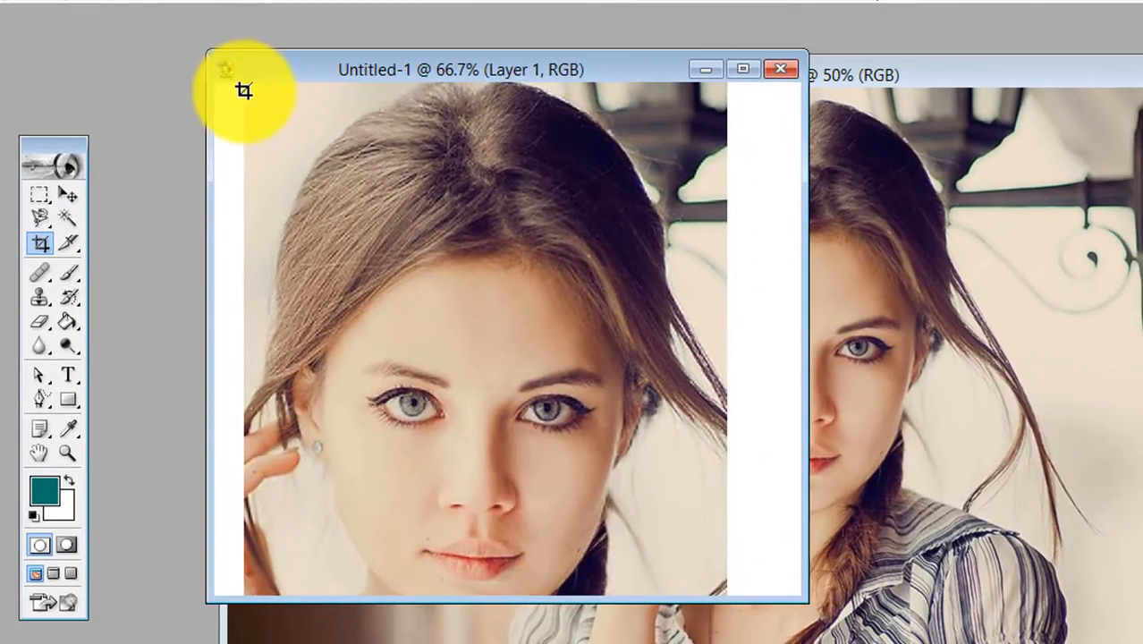
pyautogui.moveTo(246, 85)
pyautogui.mouseDown()
pyautogui.moveTo(403, 166)
pyautogui.moveTo(556, 324)
pyautogui.moveTo(664, 523)
pyautogui.moveTo(733, 598)
pyautogui.mouseUp()
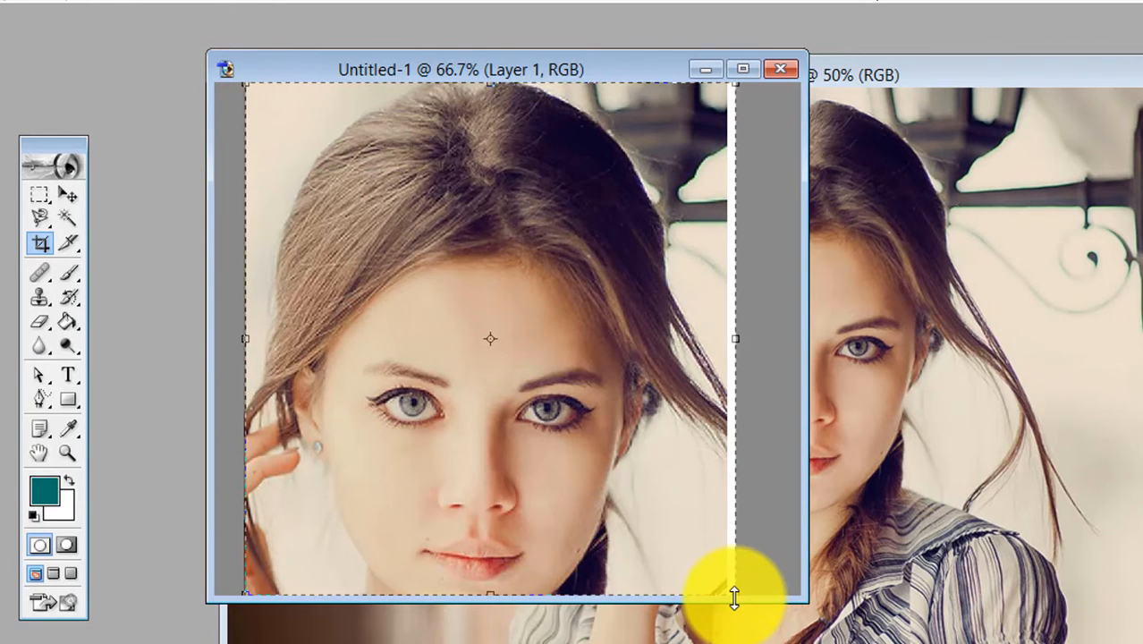
pyautogui.press('Escape')
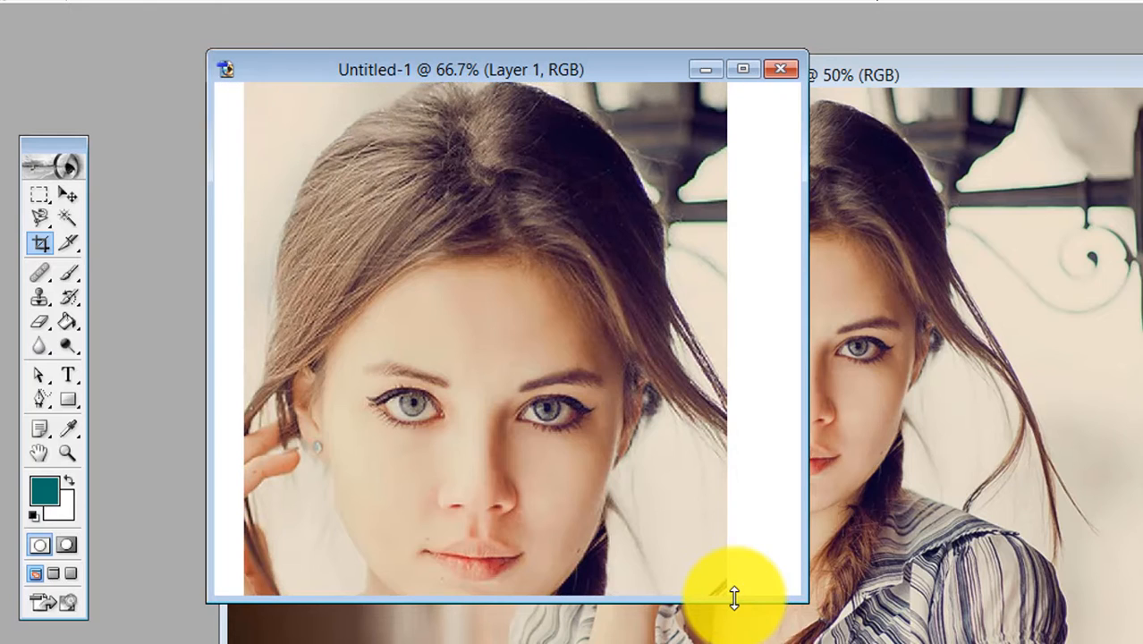
# Step: Scale the portrait layer down with Free Transform and move it up so the chin and shoulders fit on the canvas
pyautogui.hotkey('ctrl', 't')
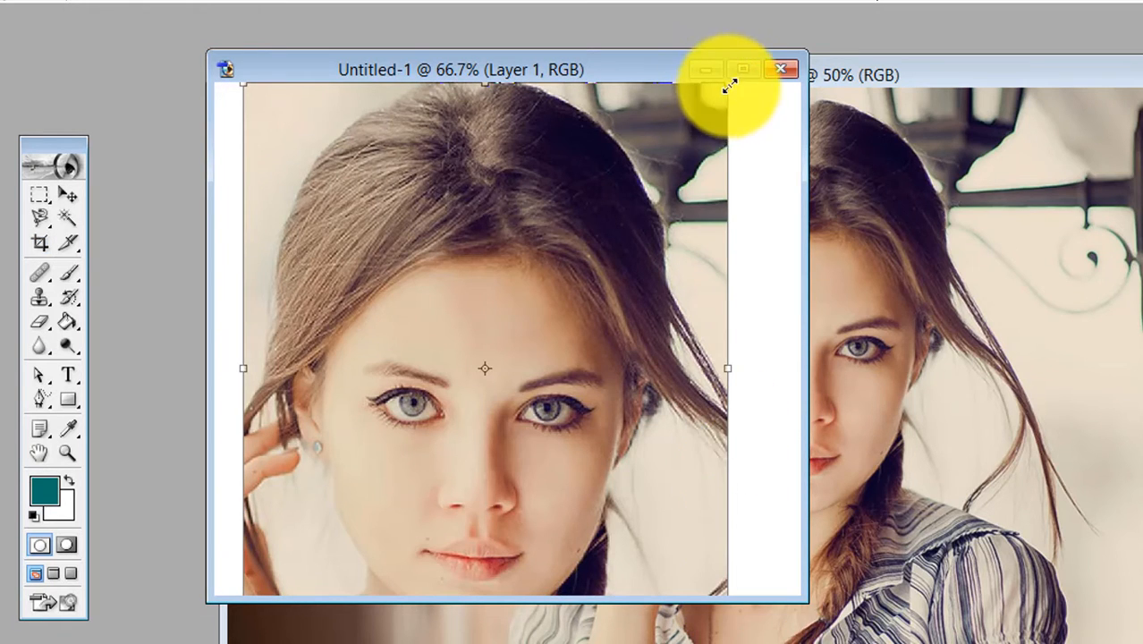
pyautogui.moveTo(729, 85); pyautogui.dragTo(663, 164)
pyautogui.press('Return')
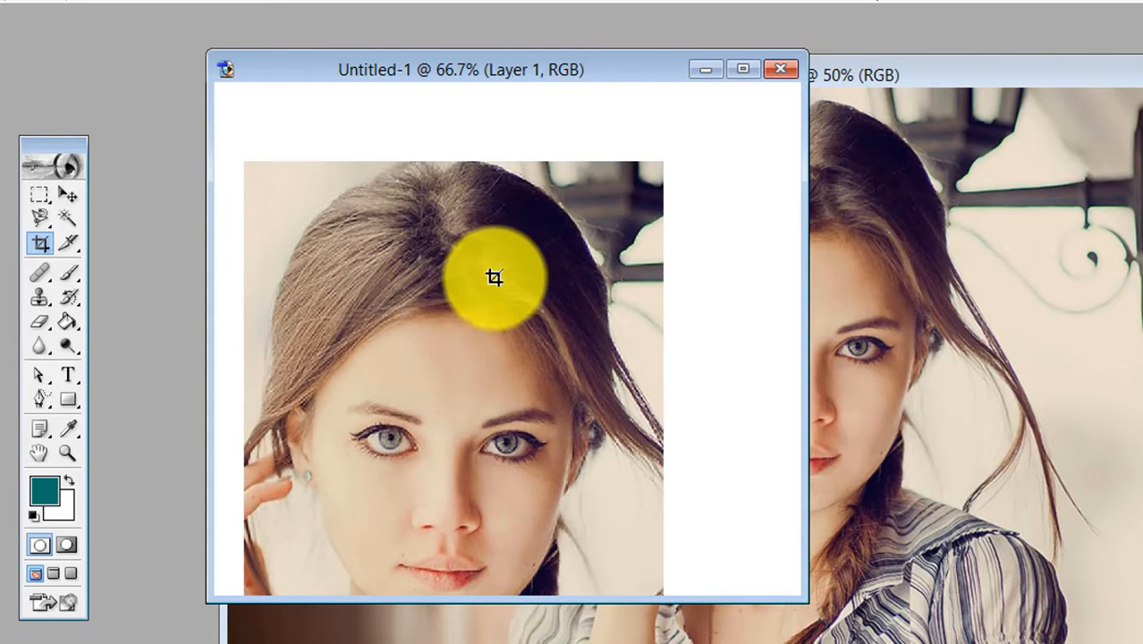
pyautogui.moveTo(498, 275); pyautogui.dragTo(497, 228)
pyautogui.press('Escape')
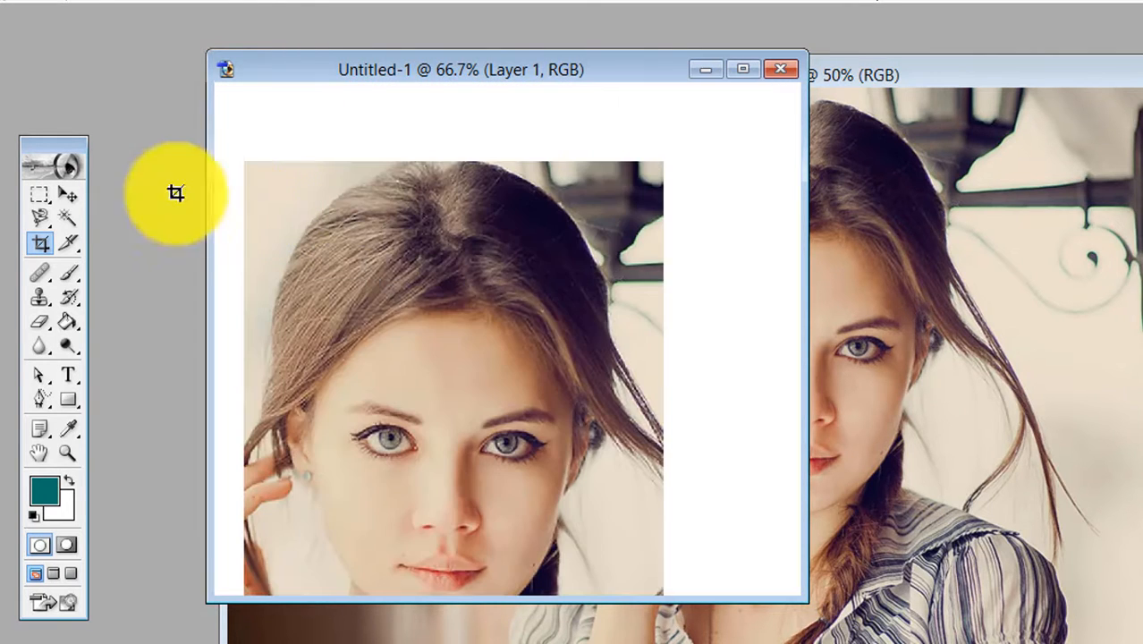
pyautogui.click(69, 193)
pyautogui.moveTo(417, 238); pyautogui.dragTo(421, 183)
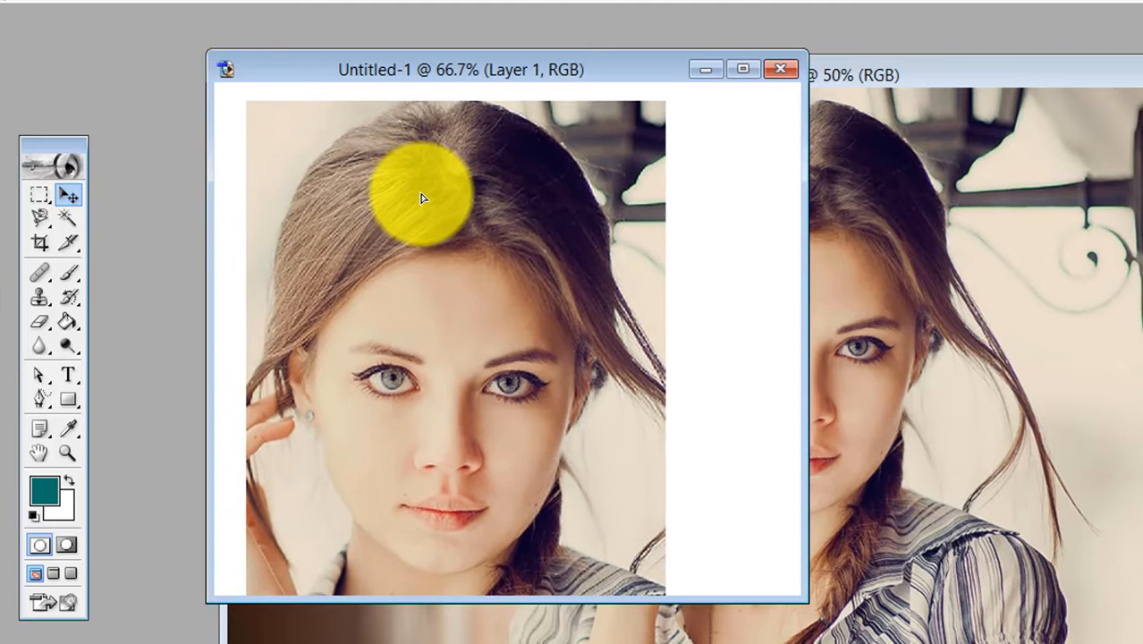
# Step: Crop the new document to just inside the portrait's edges, removing the white margins, and return to the Move tool
pyautogui.click(40, 242)
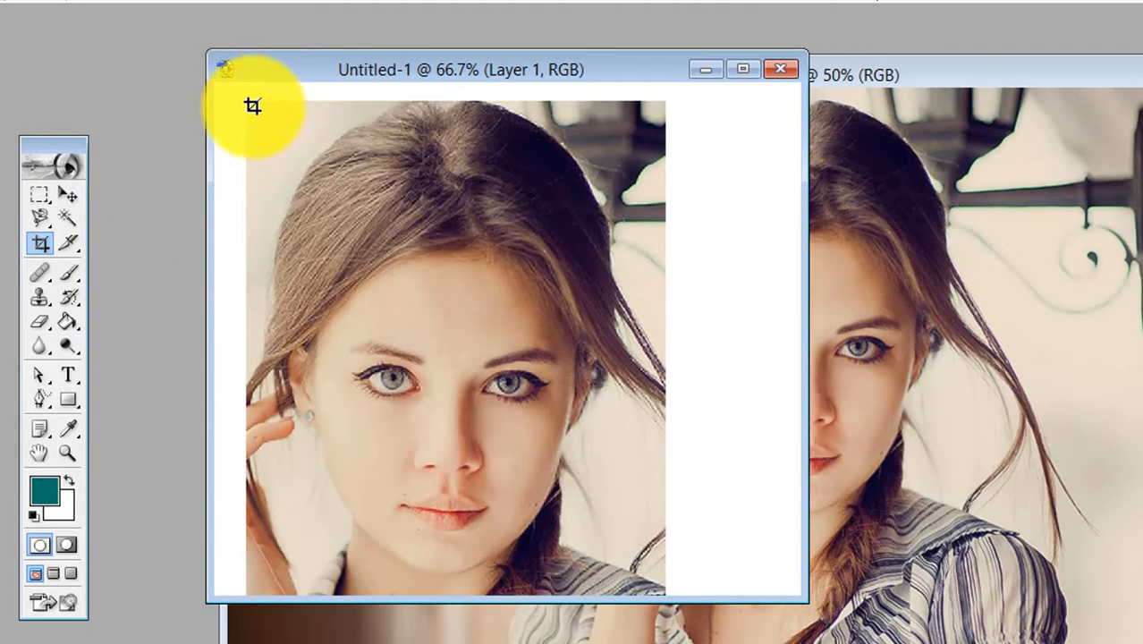
pyautogui.moveTo(252, 105)
pyautogui.mouseDown()
pyautogui.moveTo(605, 388)
pyautogui.moveTo(668, 579)
pyautogui.moveTo(658, 587)
pyautogui.mouseUp()
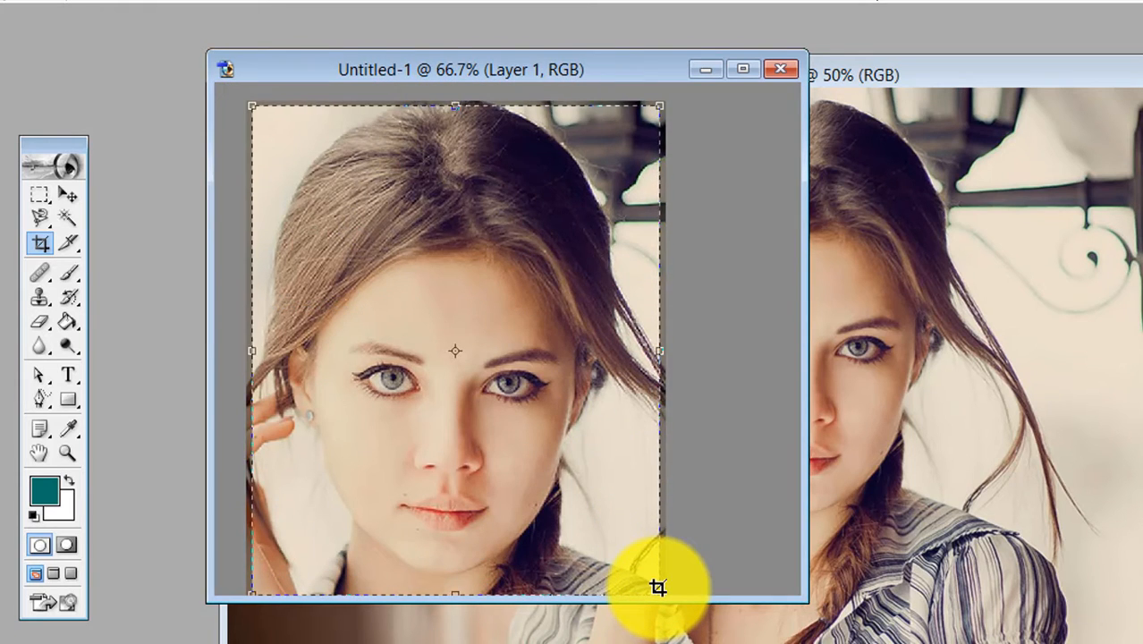
pyautogui.press('Return')
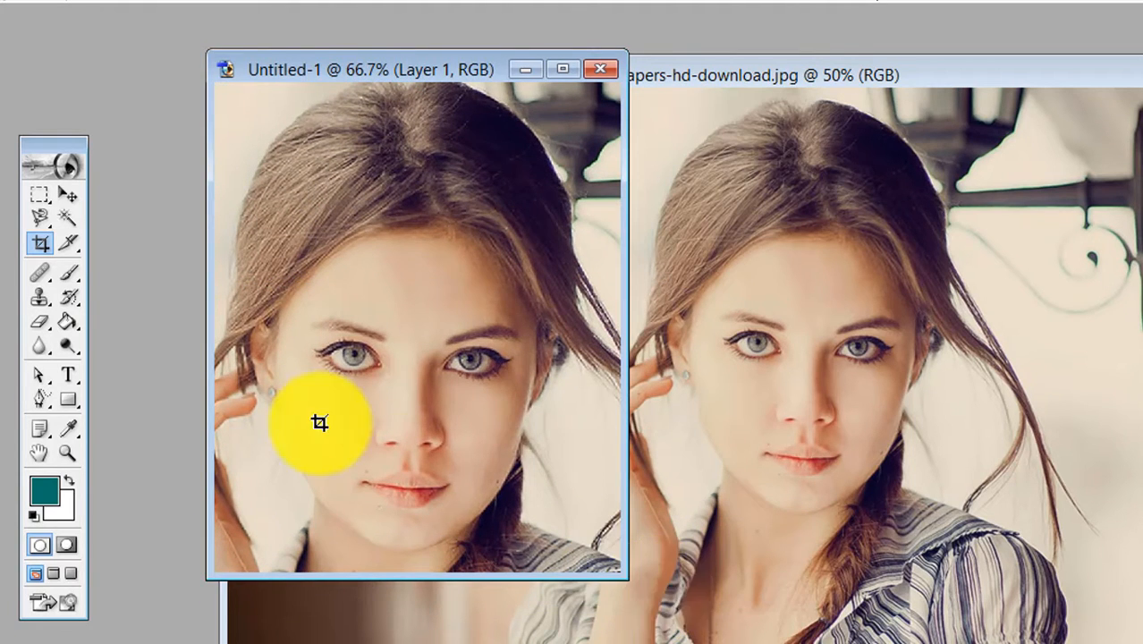
pyautogui.click(71, 199)
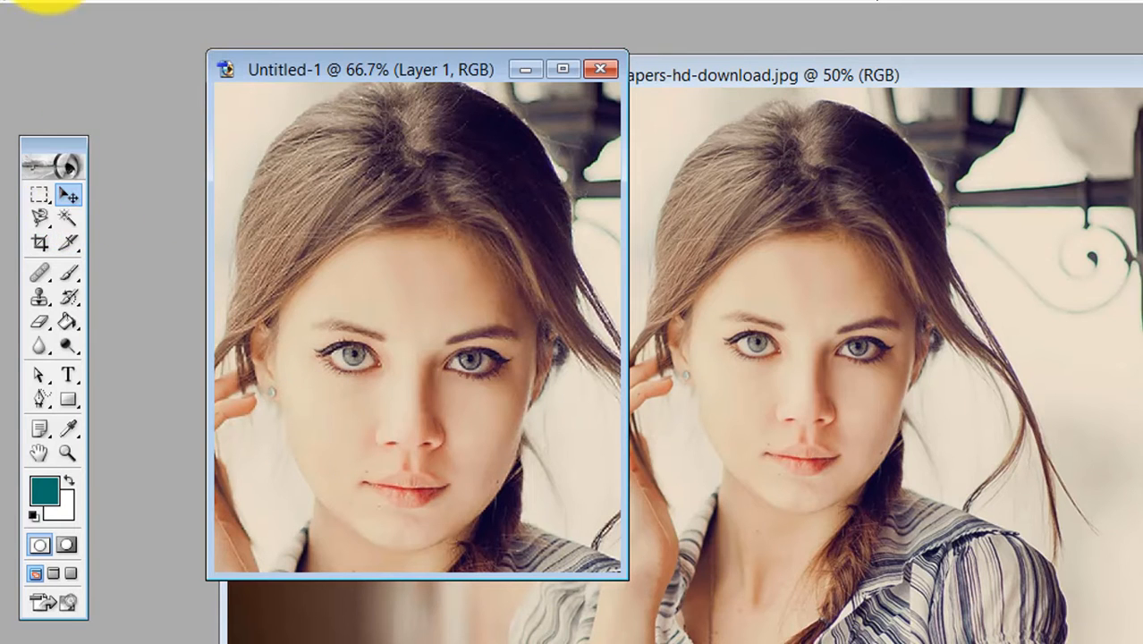
pyautogui.click(7, 1)
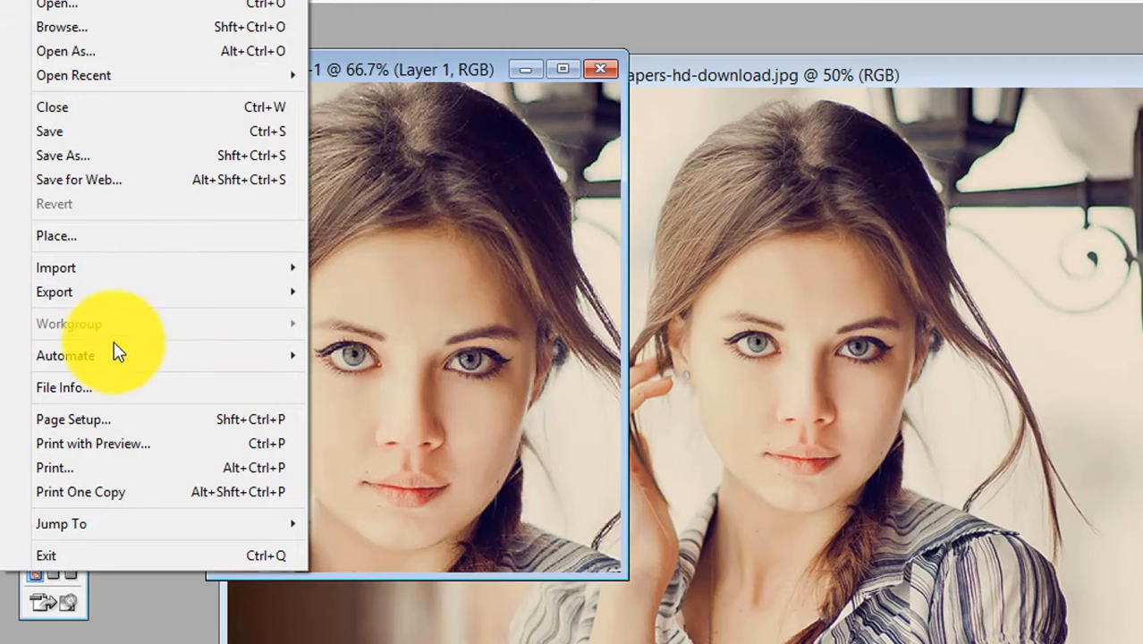
pyautogui.moveTo(115, 357)
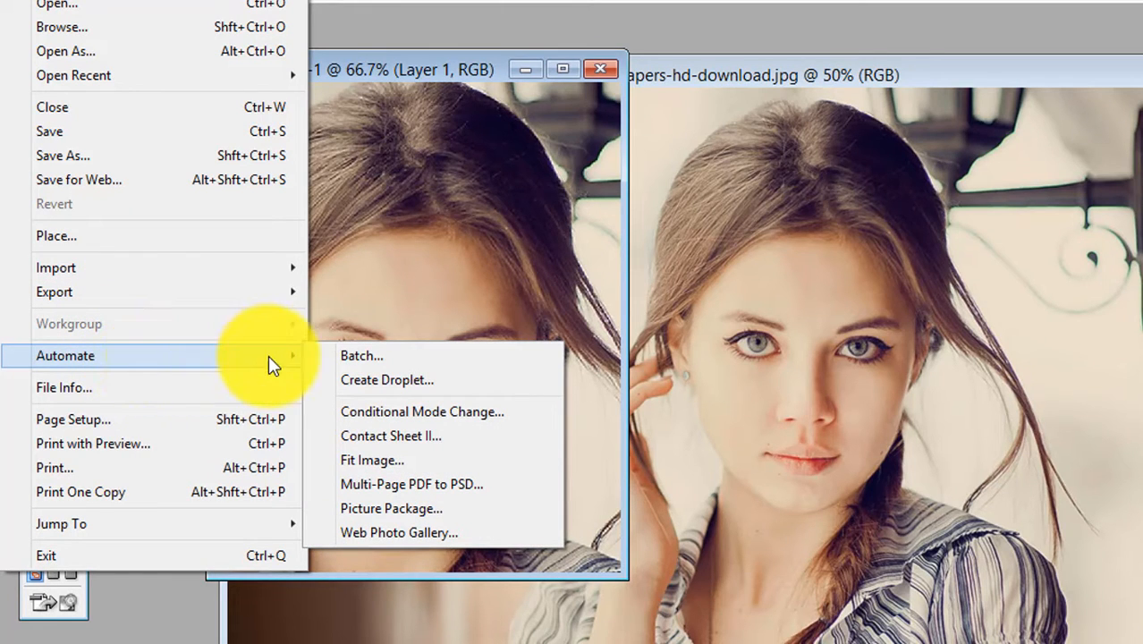
pyautogui.click(424, 444)
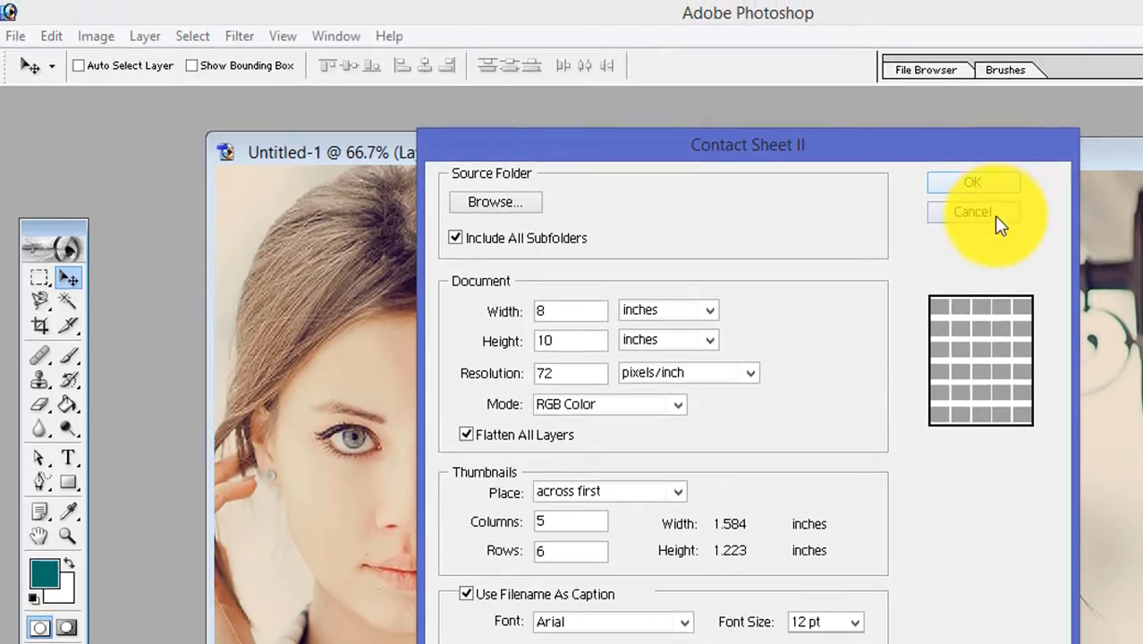
pyautogui.click(996, 215)
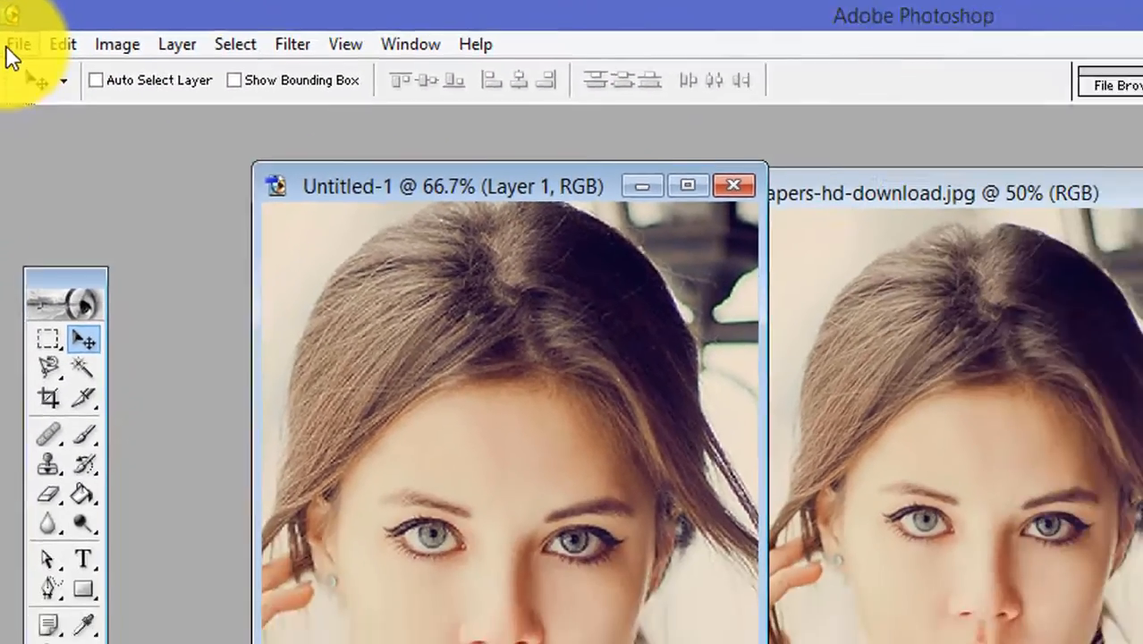
# Step: Open Picture Package for the cropped portrait and lay it out as (16)2x2.5 on the 8.0 x 10.0 inches page
pyautogui.click(16, 45)
pyautogui.moveTo(164, 545)
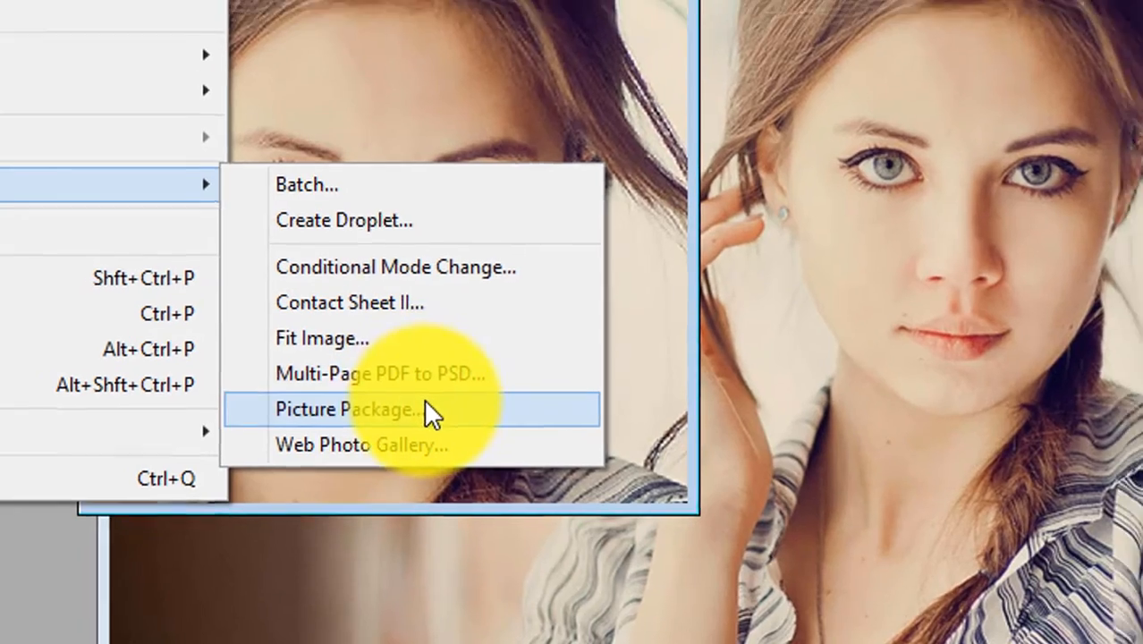
pyautogui.click(424, 398)
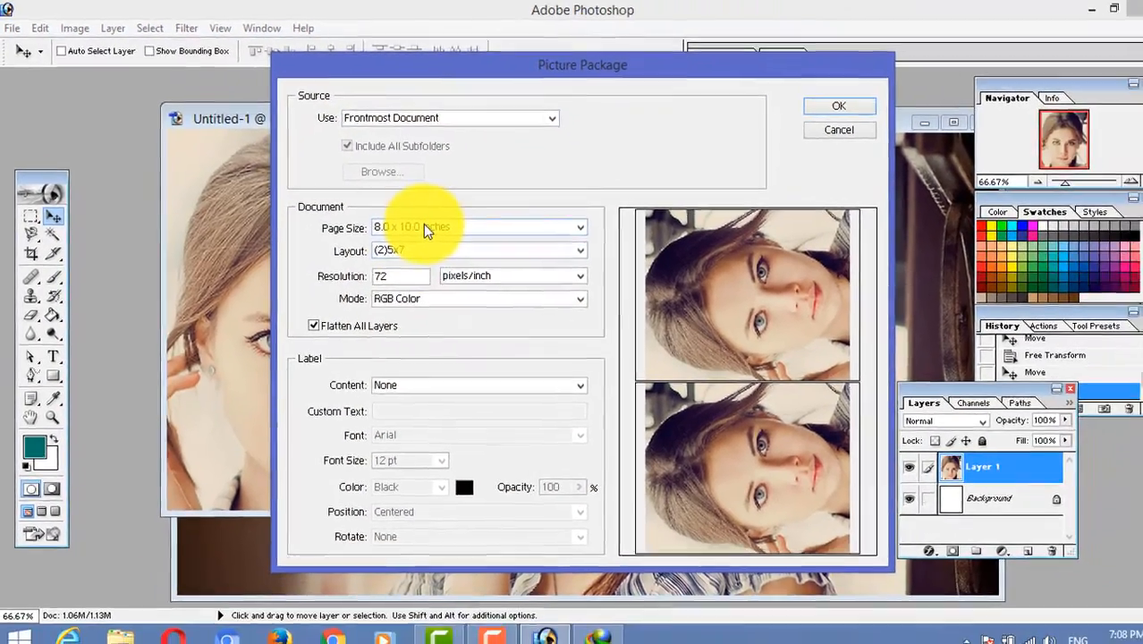
pyautogui.click(424, 226)
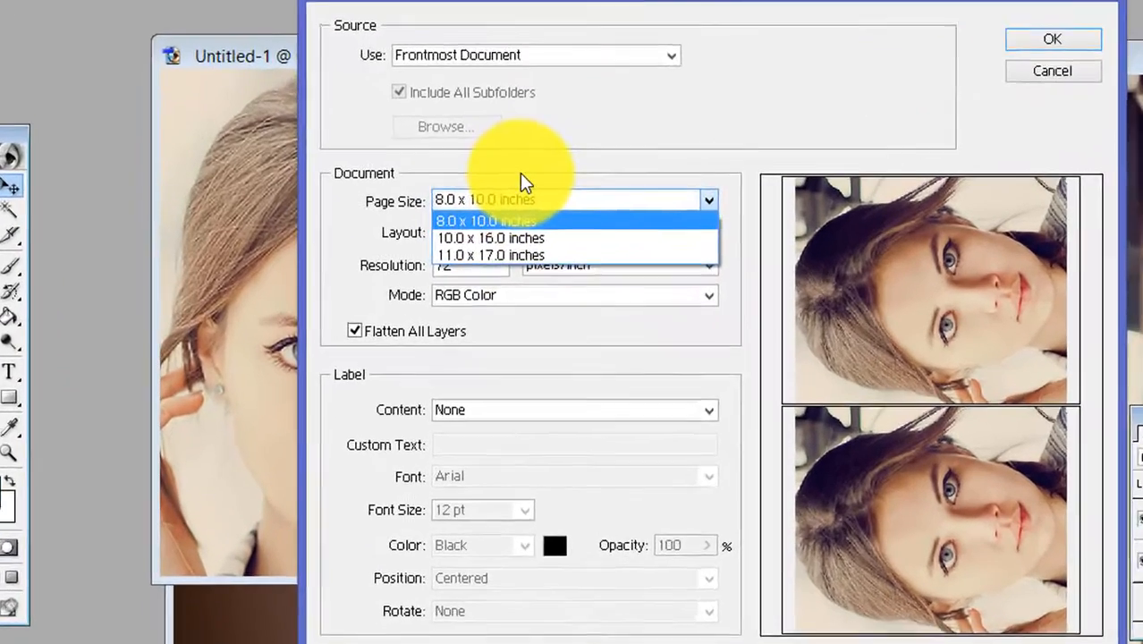
pyautogui.click(422, 243)
pyautogui.click(552, 231)
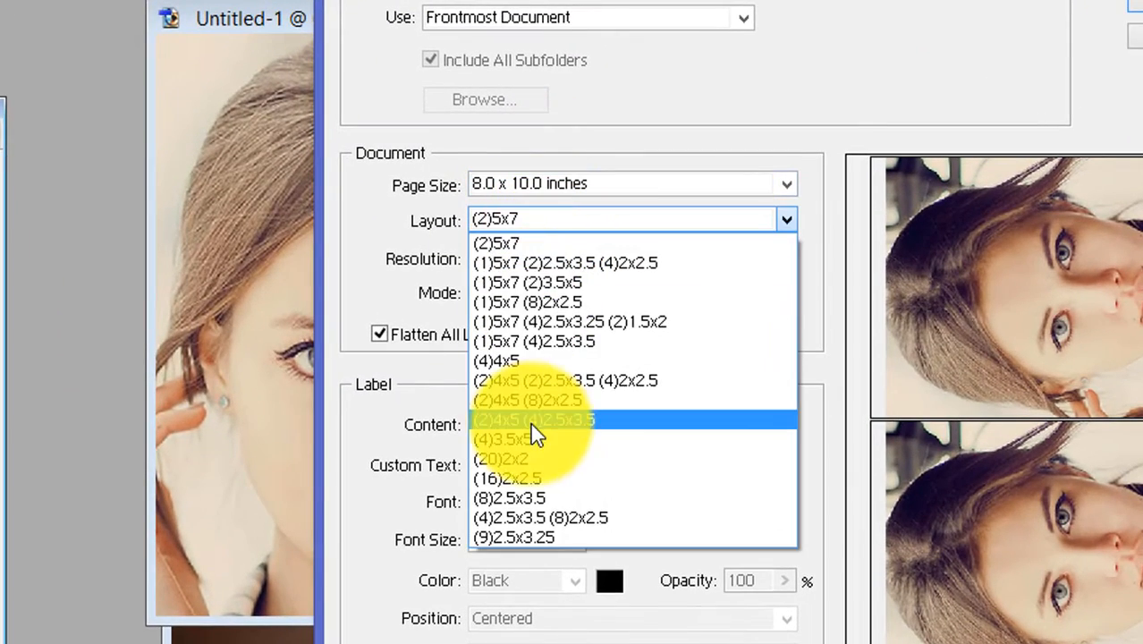
pyautogui.click(527, 483)
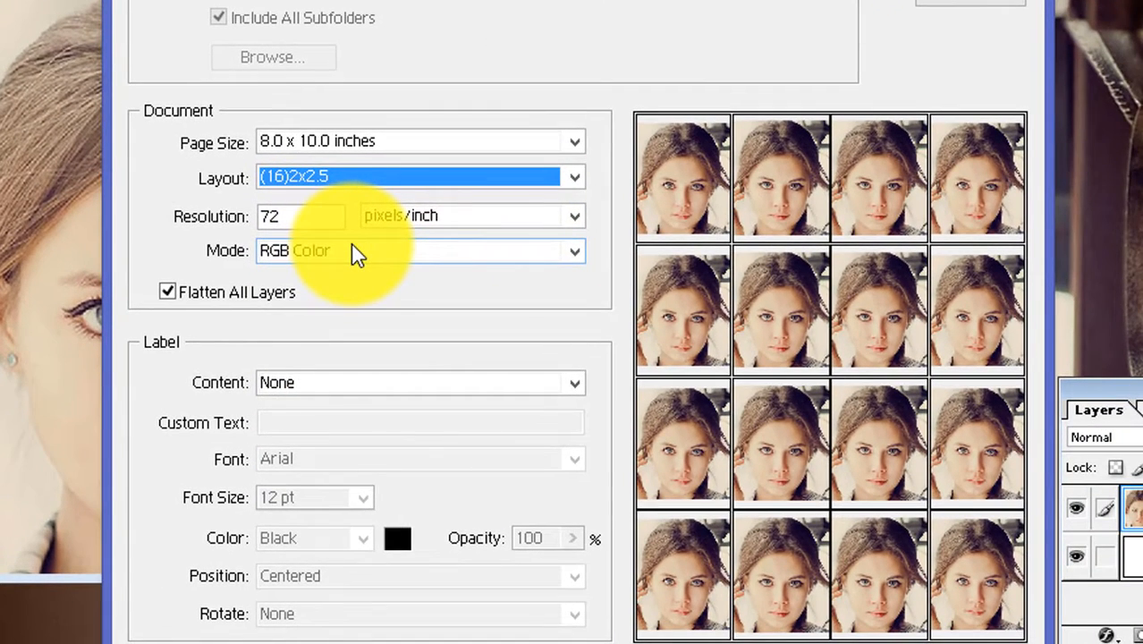
# Step: Try the 10.0 x 16.0 inches page size for the package and return to 8.0 x 10.0 inches
pyautogui.click(385, 154)
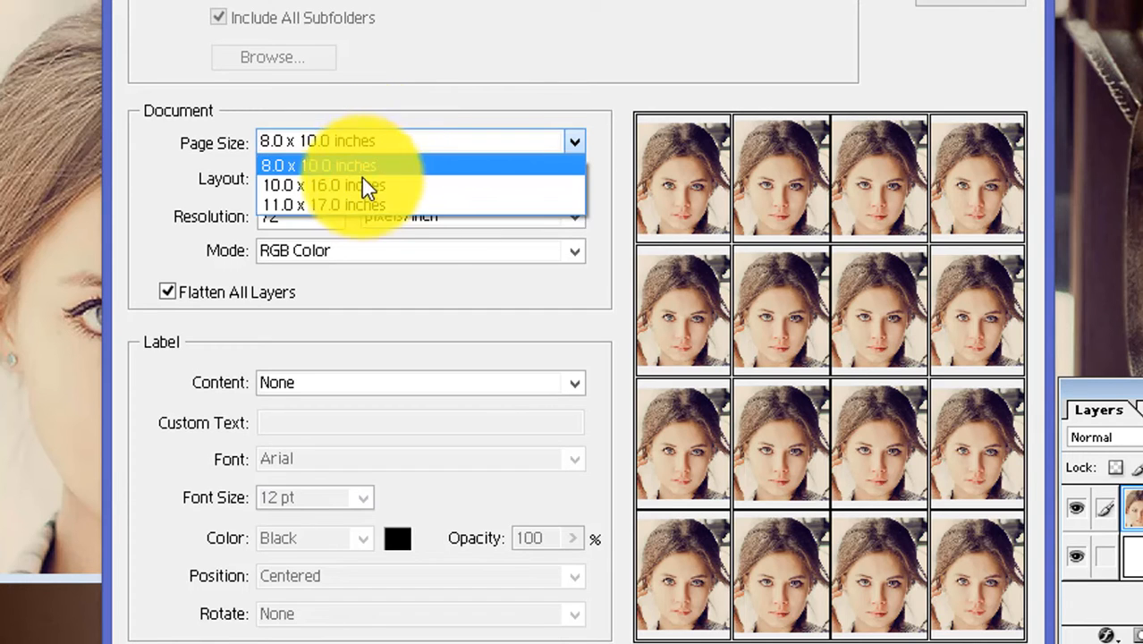
pyautogui.click(364, 189)
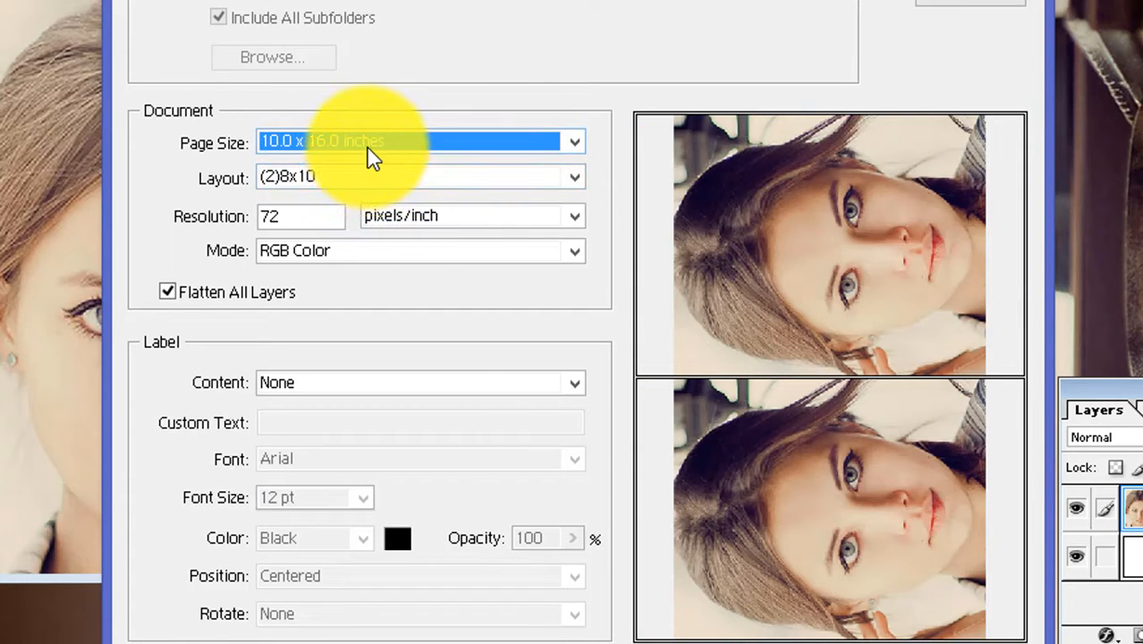
pyautogui.click(373, 153)
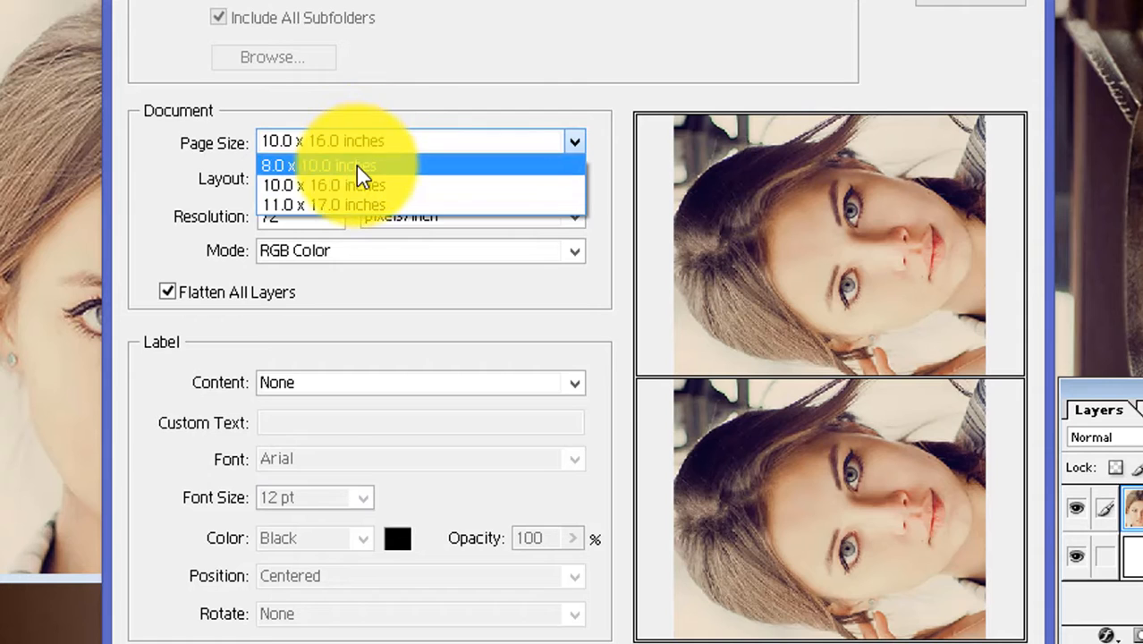
pyautogui.click(363, 165)
# Step: Set the package layout to (20)2x2, generate the page, and move its document window clear of the toolbox
pyautogui.click(362, 176)
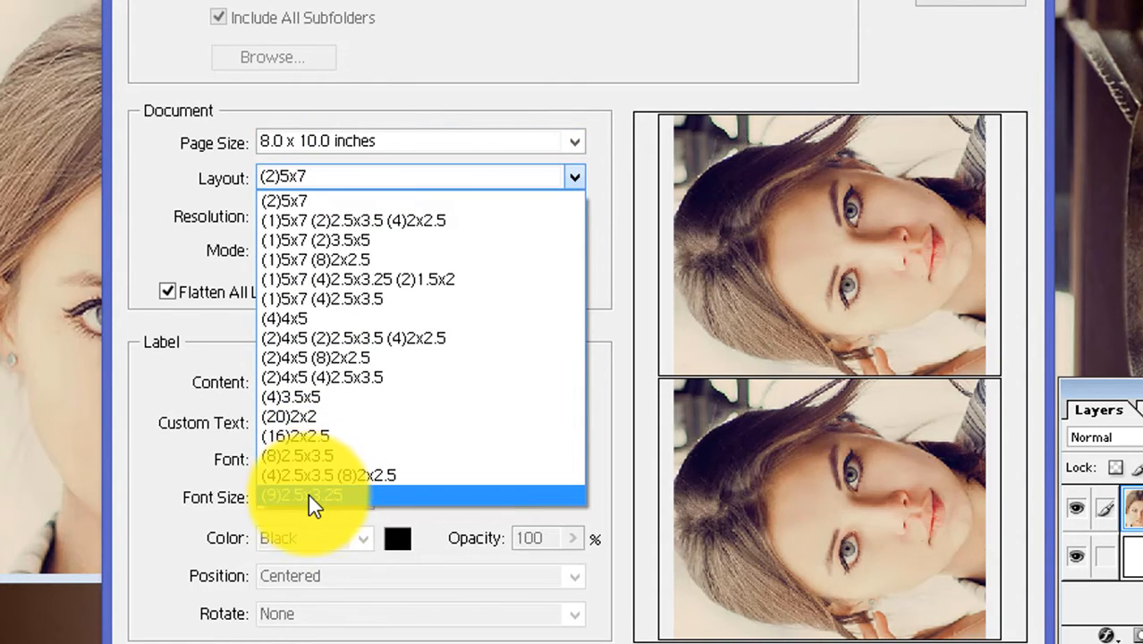
pyautogui.click(303, 416)
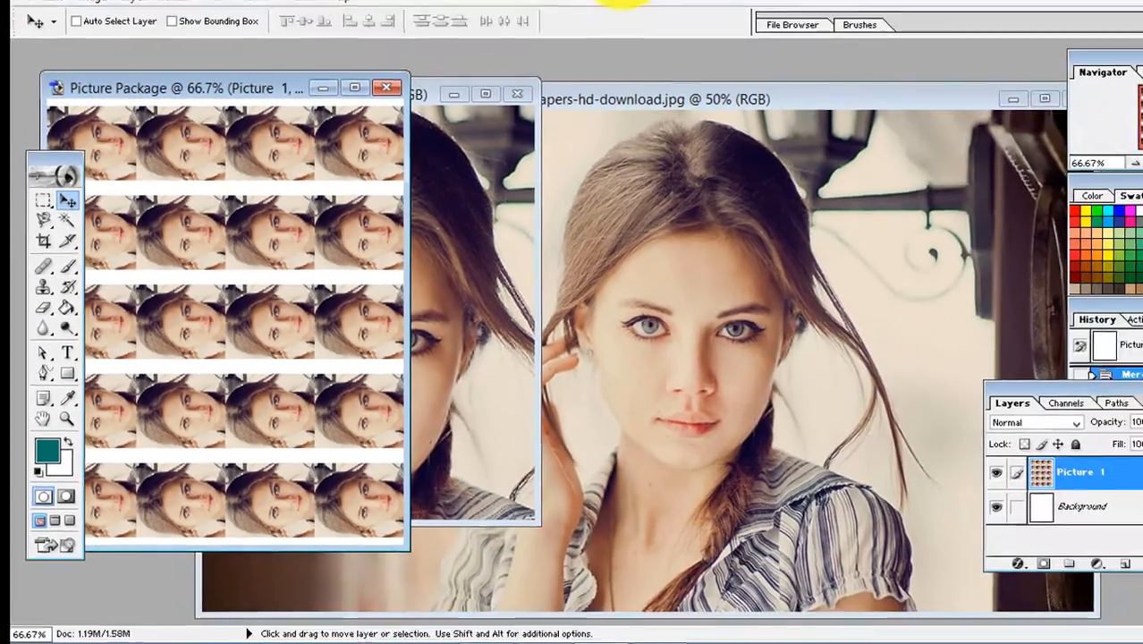
pyautogui.moveTo(249, 88); pyautogui.dragTo(464, 113)
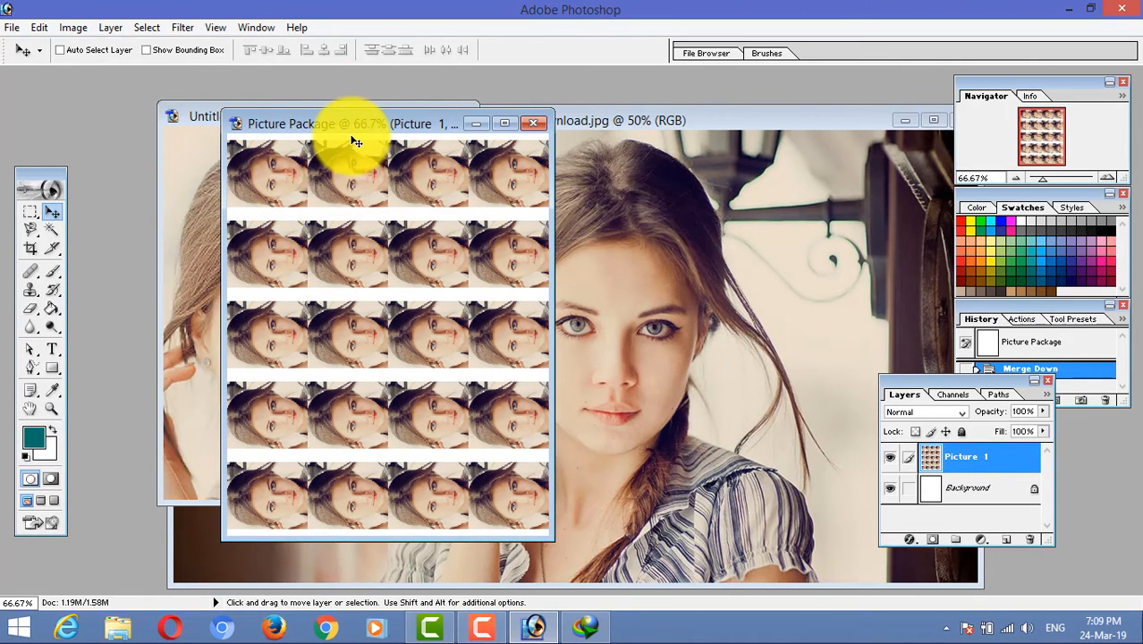
# Step: View the print preview and options for the Picture Package page, and close them without printing
pyautogui.hotkey('ctrl', 'p')
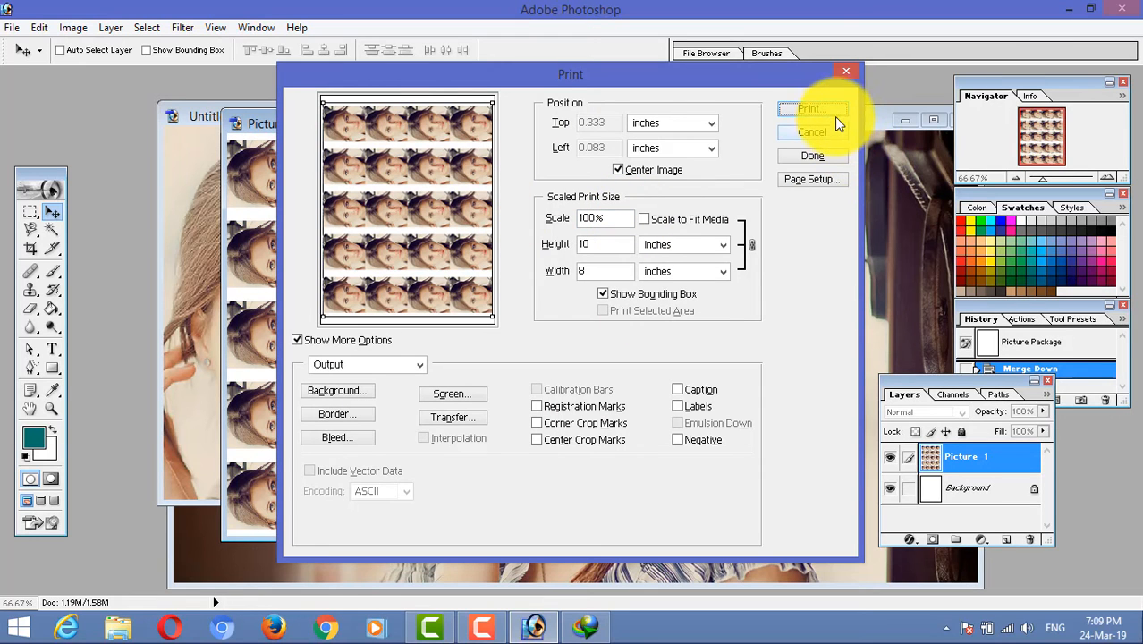
pyautogui.click(841, 74)
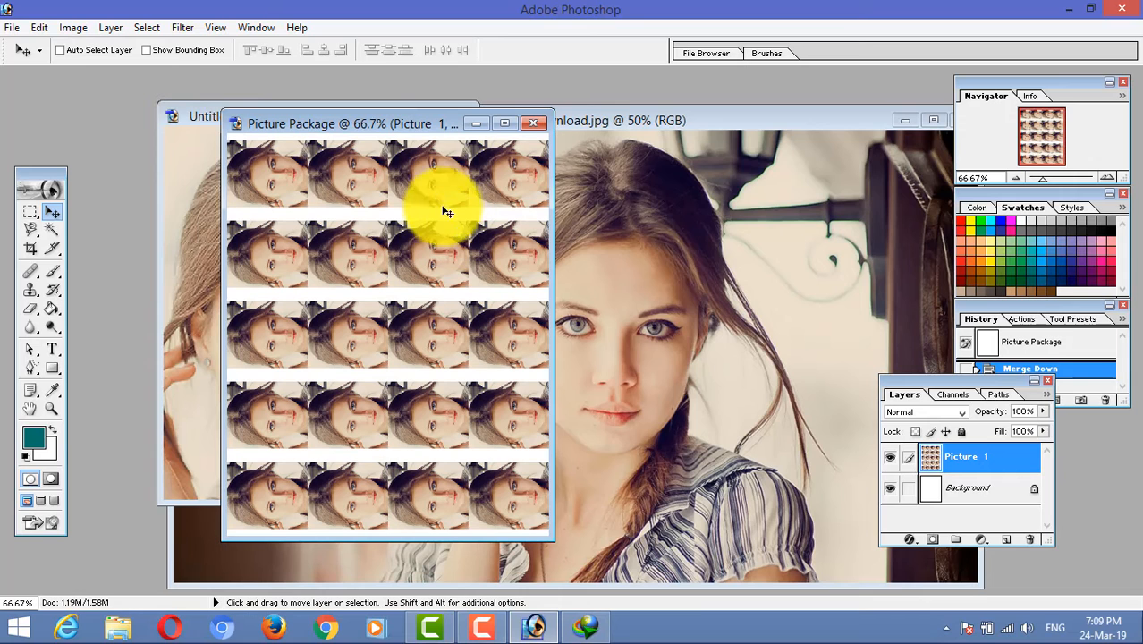
pyautogui.moveTo(379, 126); pyautogui.dragTo(358, 144)
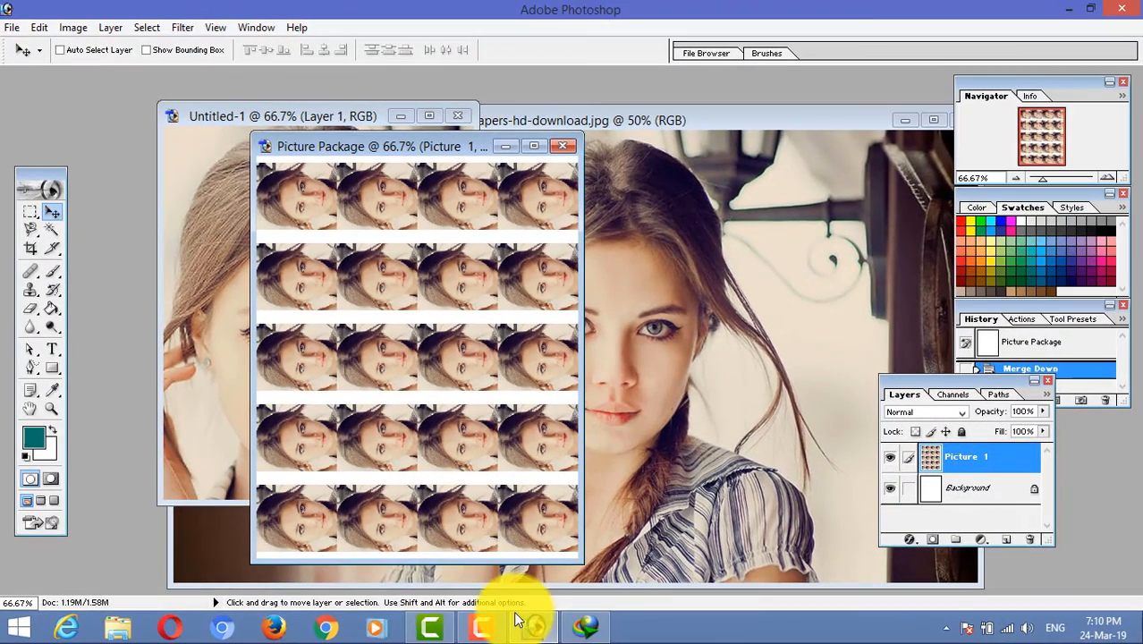
pyautogui.moveTo(528, 632)
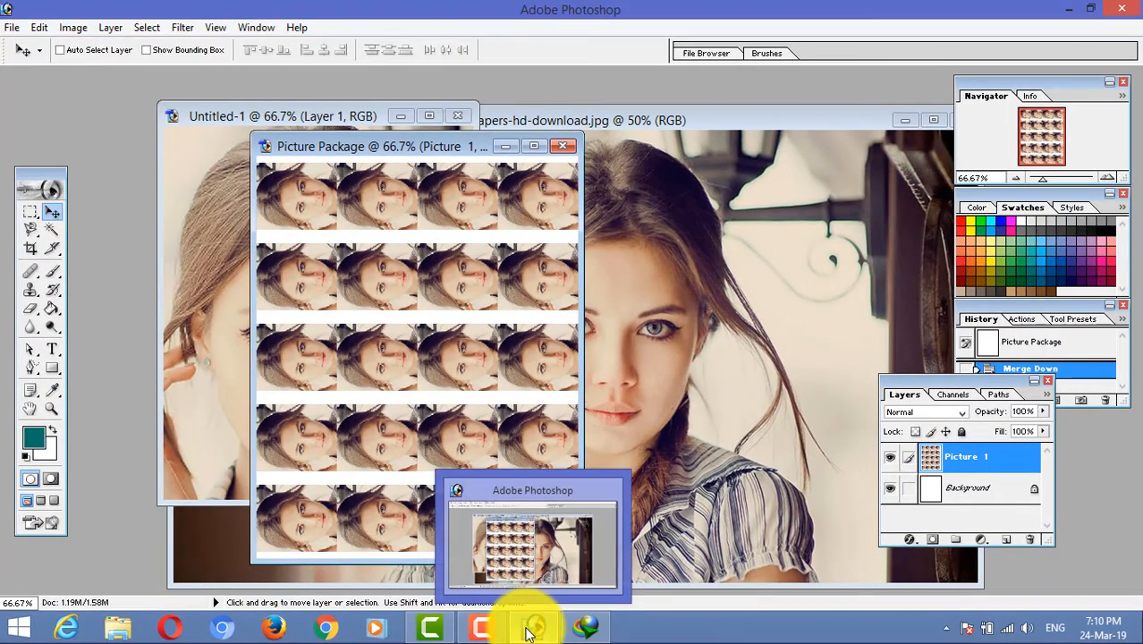